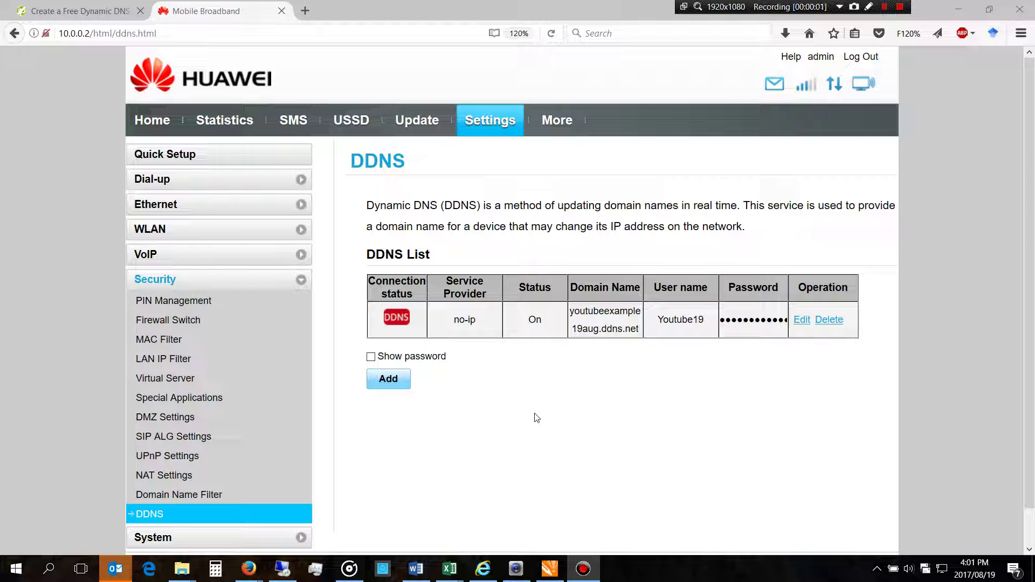
- Put the router's no-ip DDNS row into edit mode and select its domain and user name values
{"action": "left_click", "coordinate": [596, 393]}
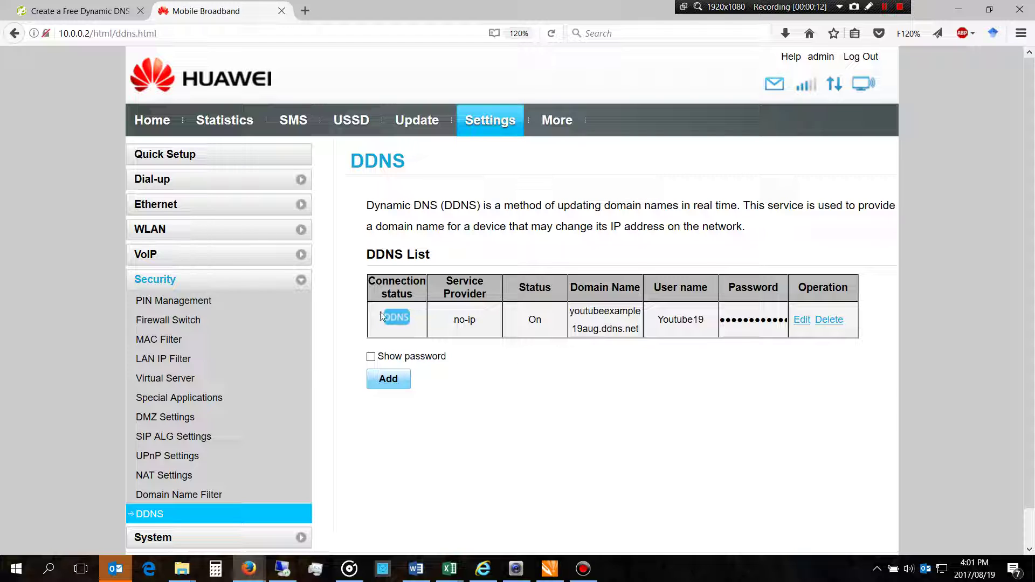
{"action": "mouse_move", "coordinate": [381, 333]}
{"action": "mouse_move", "coordinate": [412, 328]}
{"action": "left_click", "coordinate": [801, 319]}
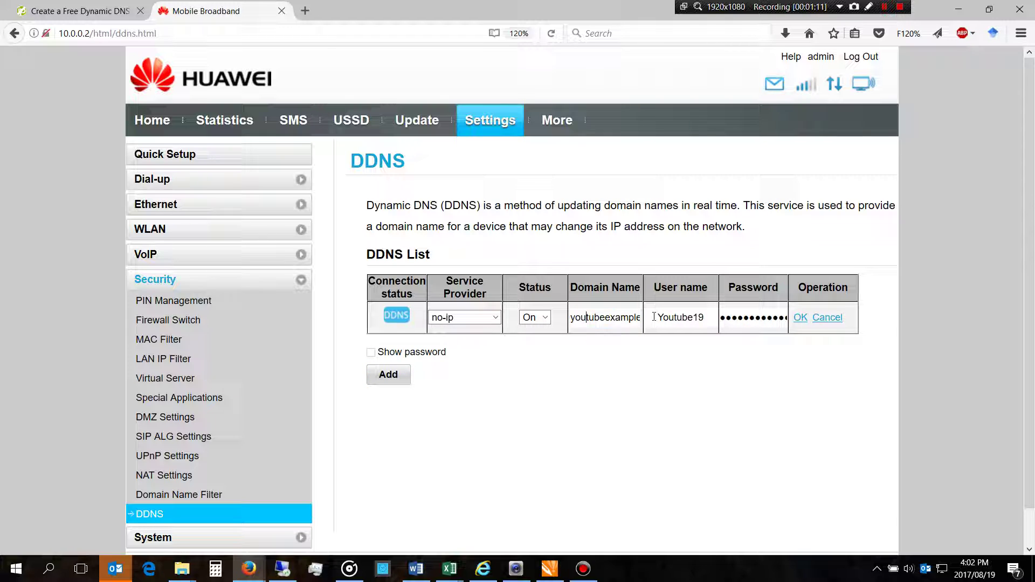
{"action": "triple_click", "coordinate": [587, 322]}
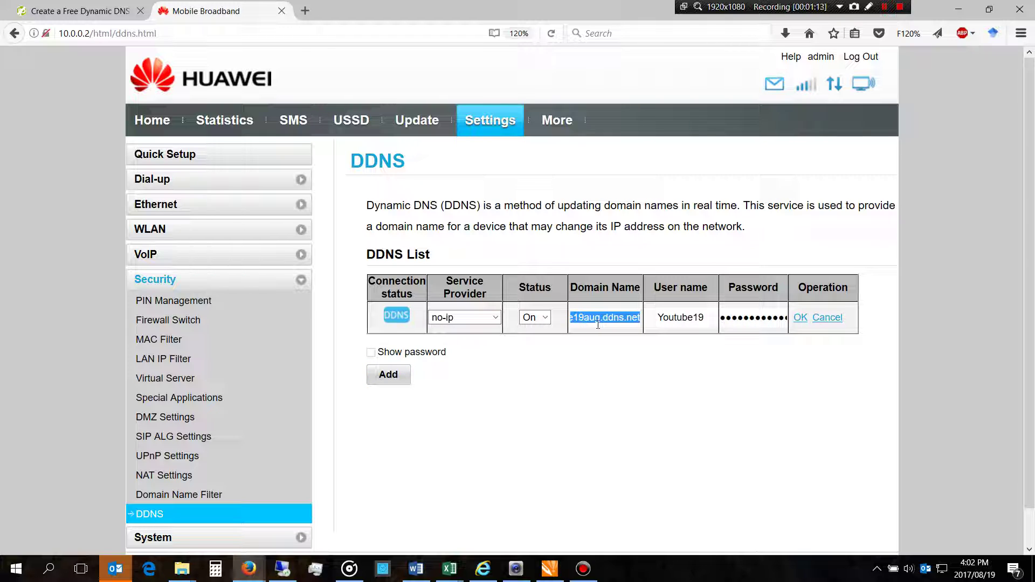
{"action": "left_click", "coordinate": [707, 316]}
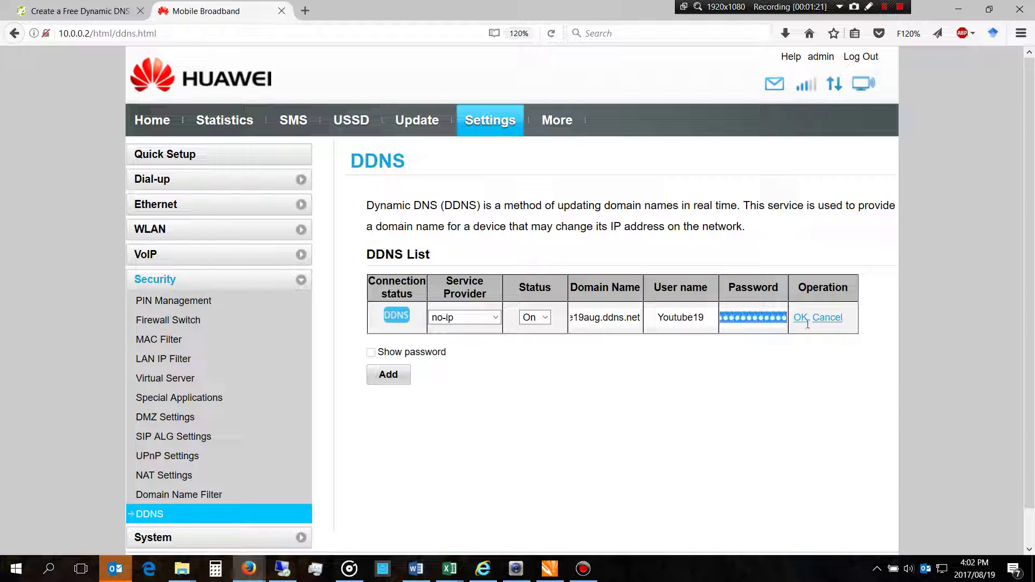
{"action": "left_click_drag", "start_coordinate": [708, 319], "coordinate": [656, 320]}
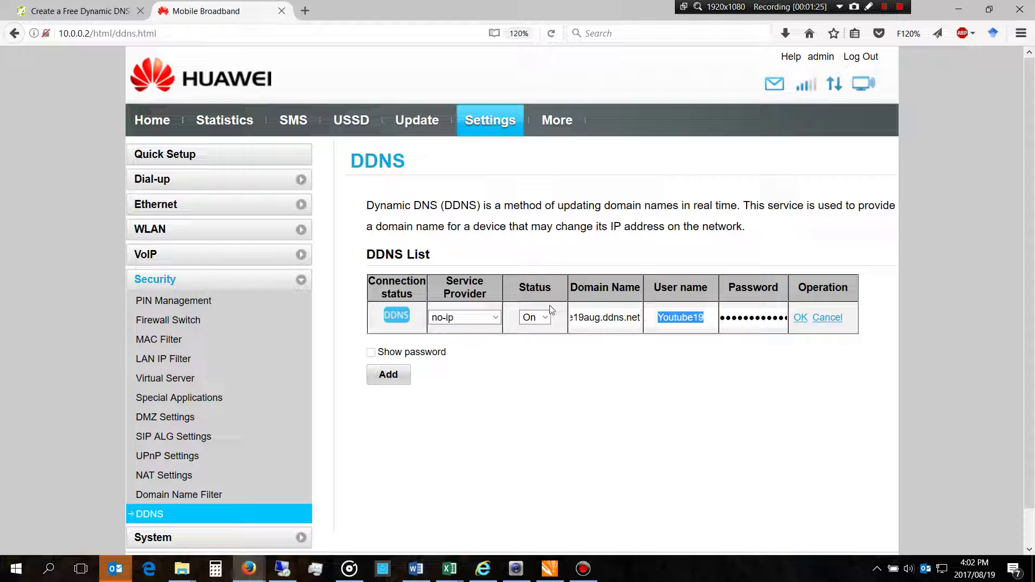
{"action": "left_click", "coordinate": [495, 318]}
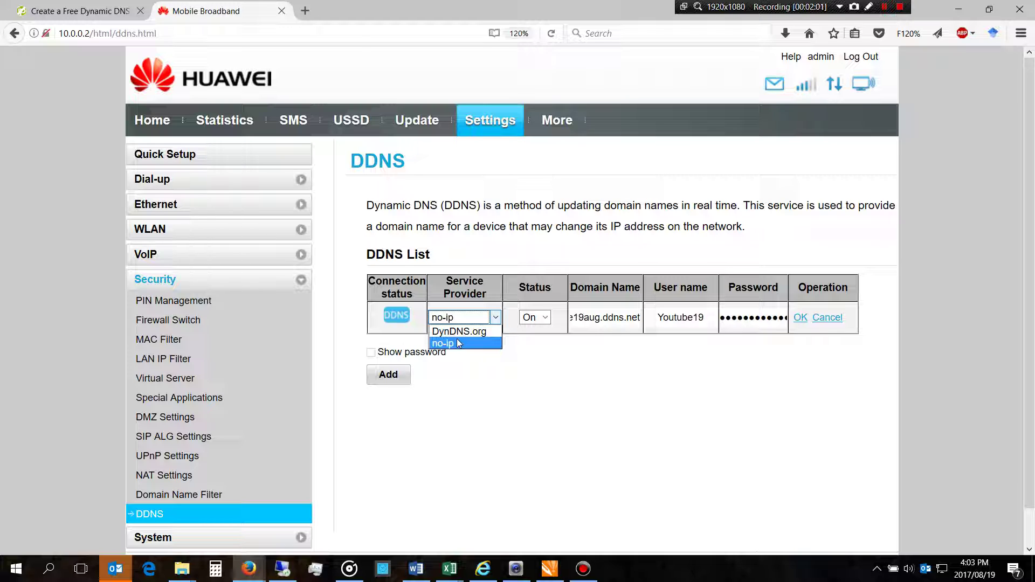
- Keep no-ip as the DDNS service provider and select the domain name text
{"action": "left_click", "coordinate": [459, 343]}
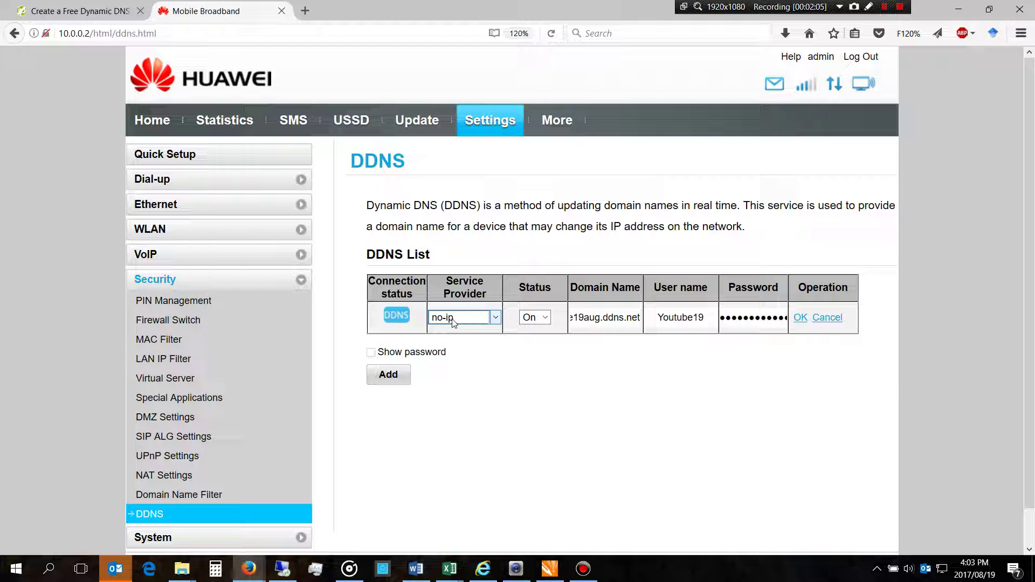
{"action": "left_click_drag", "start_coordinate": [573, 317], "coordinate": [636, 316]}
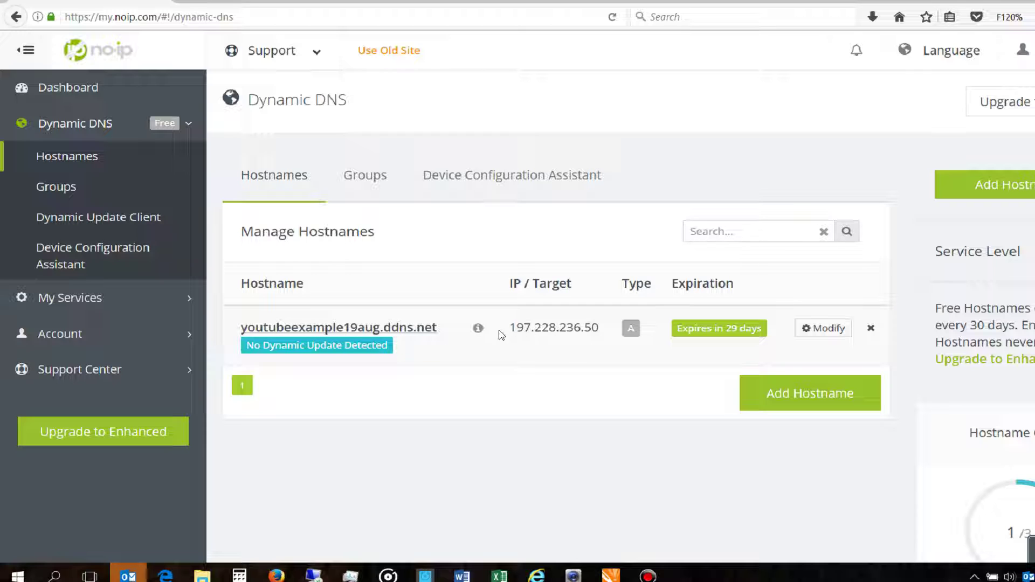
- Highlight youtubeexample19aug.ddns.net's current IP and open its Modify Hostname editor
{"action": "left_click_drag", "start_coordinate": [511, 328], "coordinate": [604, 338]}
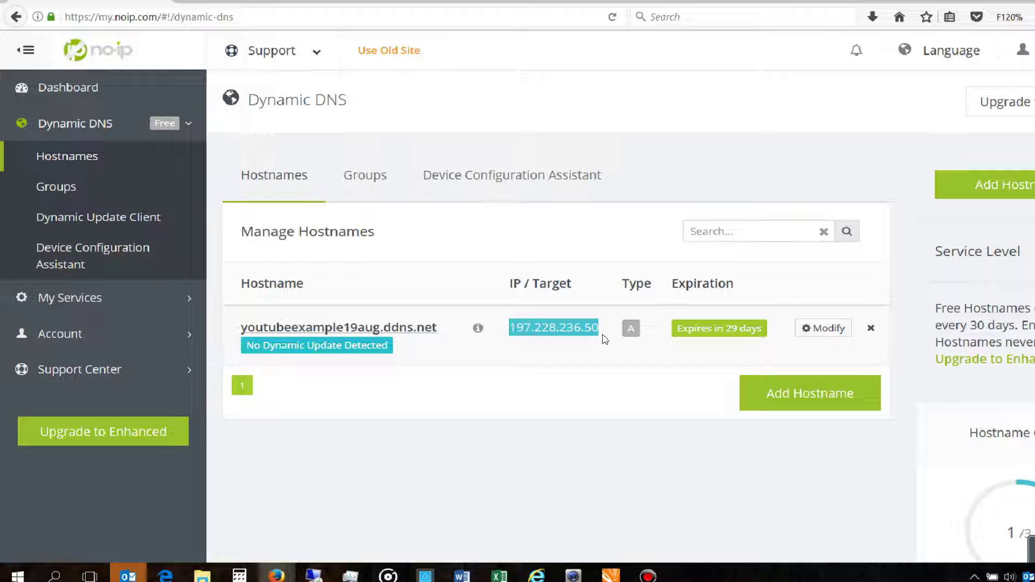
{"action": "left_click", "coordinate": [827, 329]}
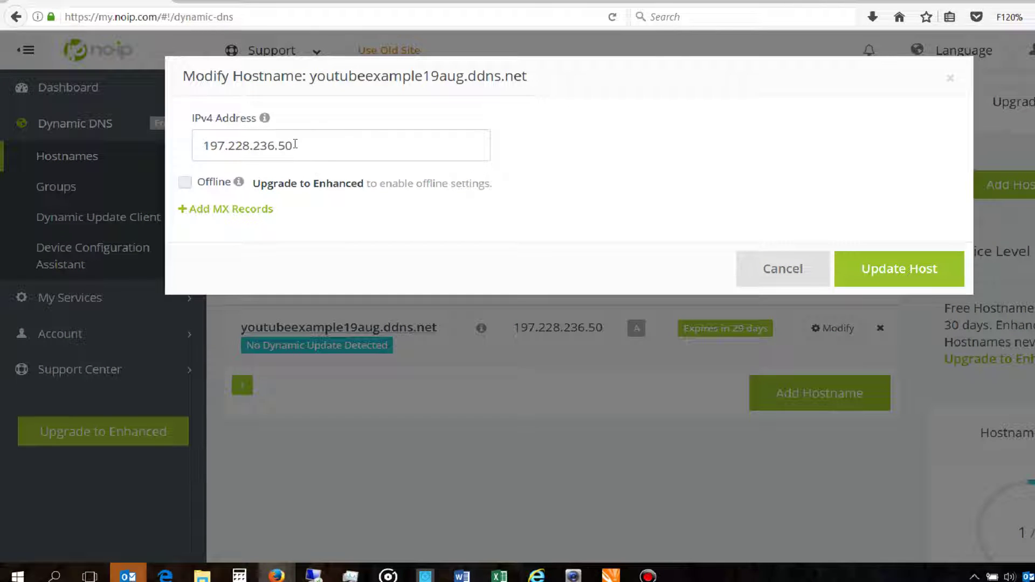
- Erase the 197.228.236.50 IPv4 address, then cancel the editor without saving
{"action": "left_click", "coordinate": [295, 144]}
{"action": "triple_click", "coordinate": [200, 153]}
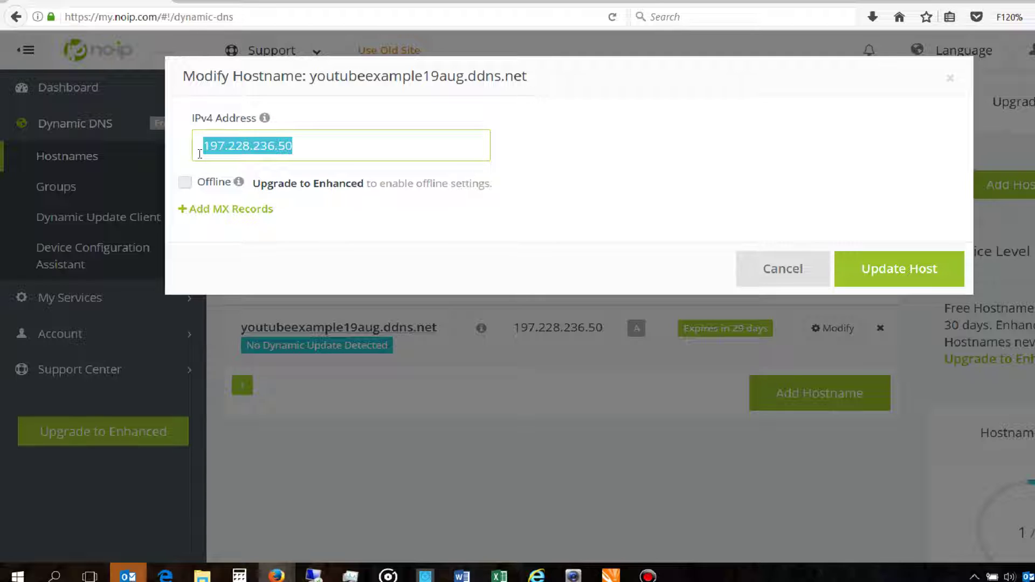
{"action": "key", "text": "BackSpace"}
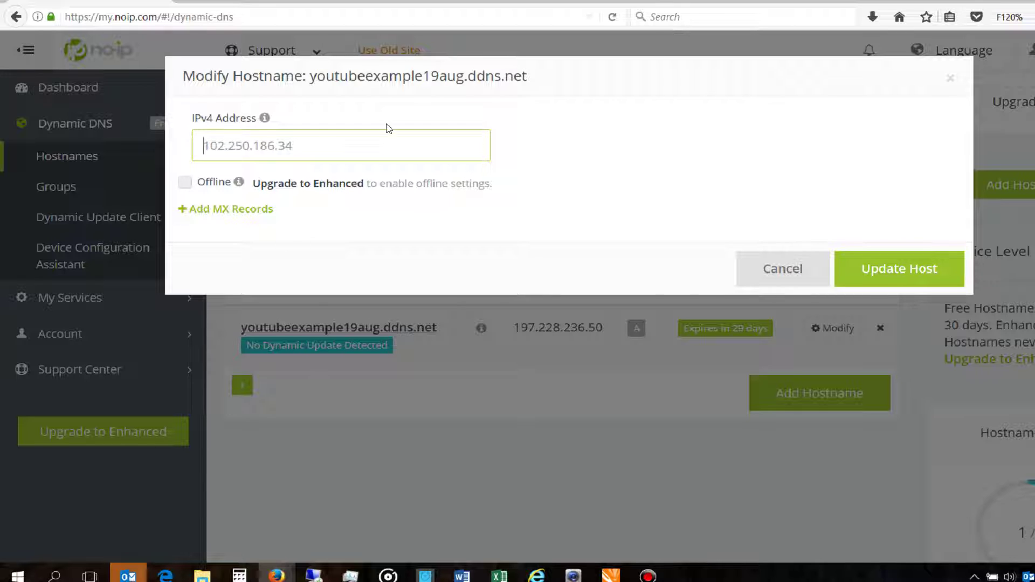
{"action": "left_click", "coordinate": [776, 267]}
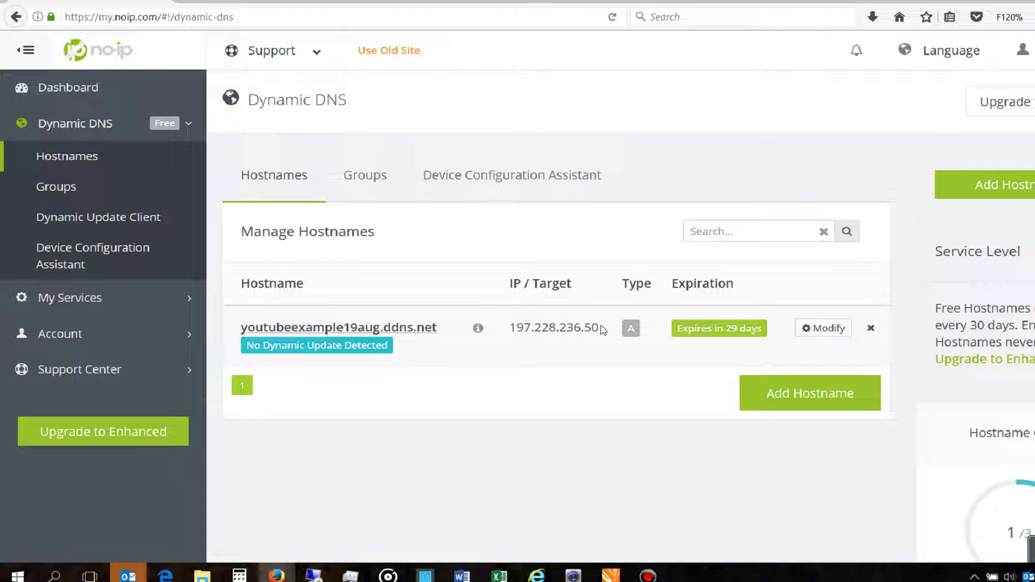
{"action": "key", "text": "ctrl+Tab"}
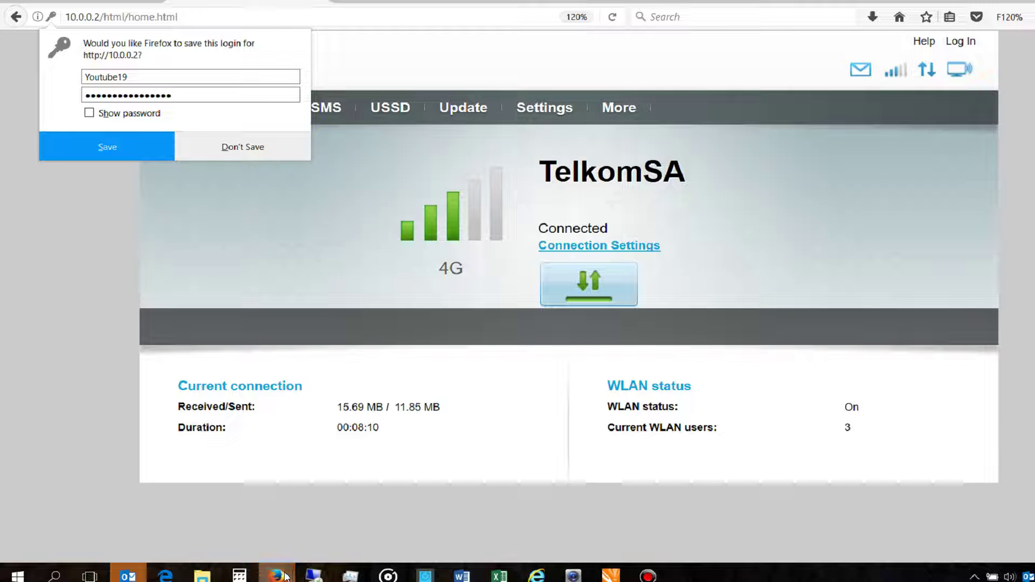
{"action": "mouse_move", "coordinate": [285, 577]}
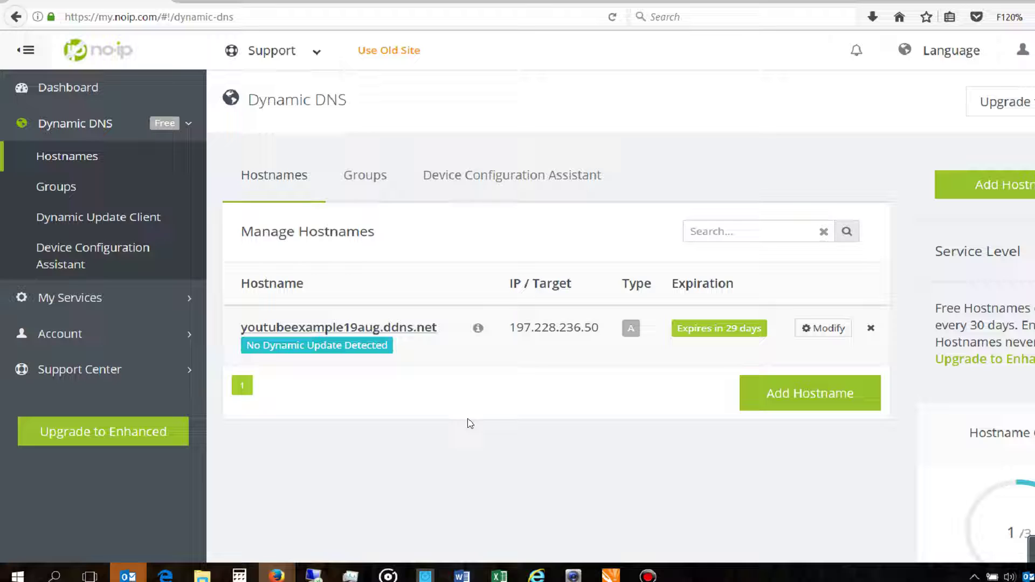
{"action": "left_click", "coordinate": [438, 517]}
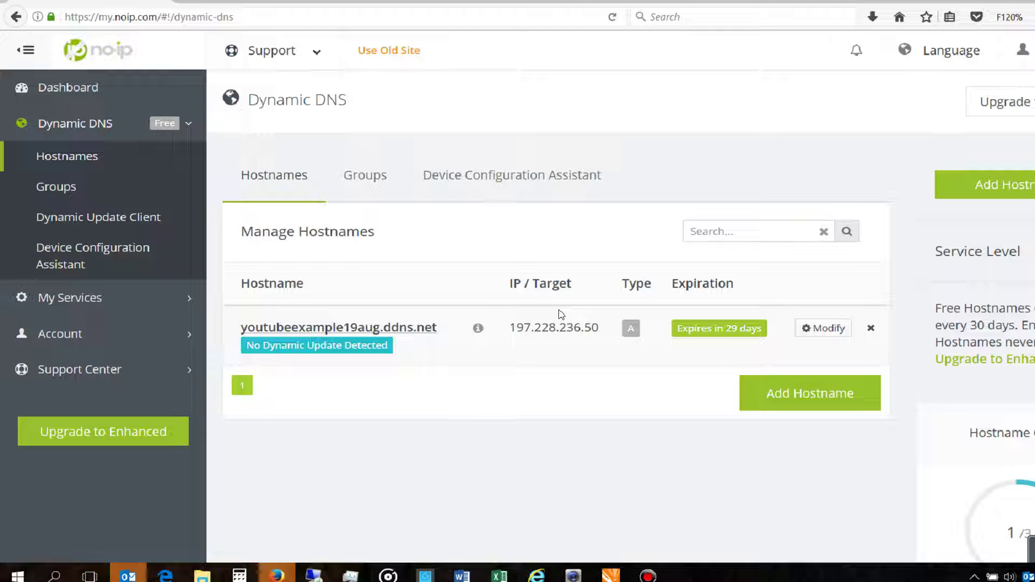
- Reopen the youtubeexample19aug.ddns.net editor and delete its 197.228.236.50 IPv4 address
{"action": "left_click", "coordinate": [811, 337]}
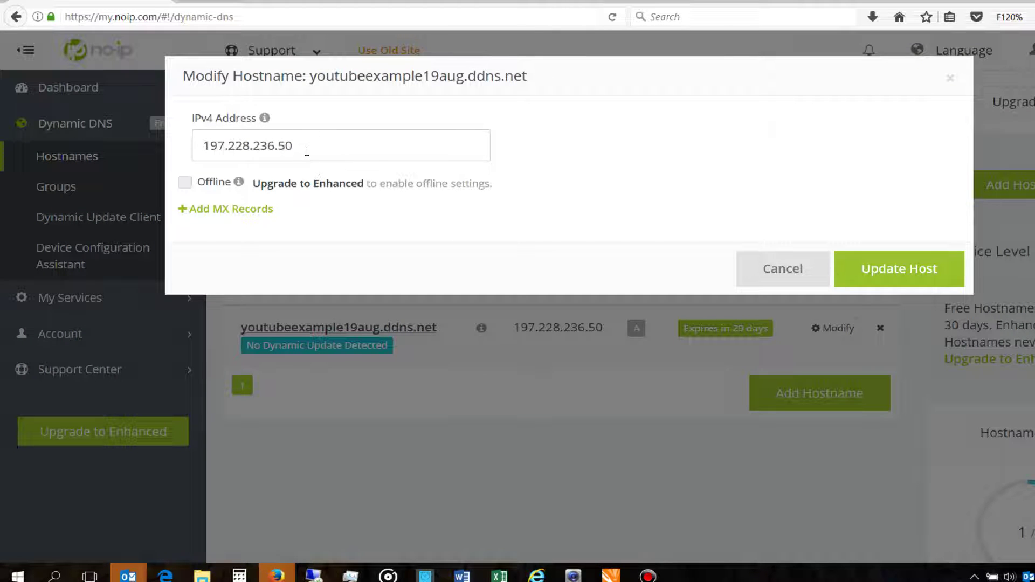
{"action": "left_click", "coordinate": [306, 153]}
{"action": "triple_click", "coordinate": [237, 151]}
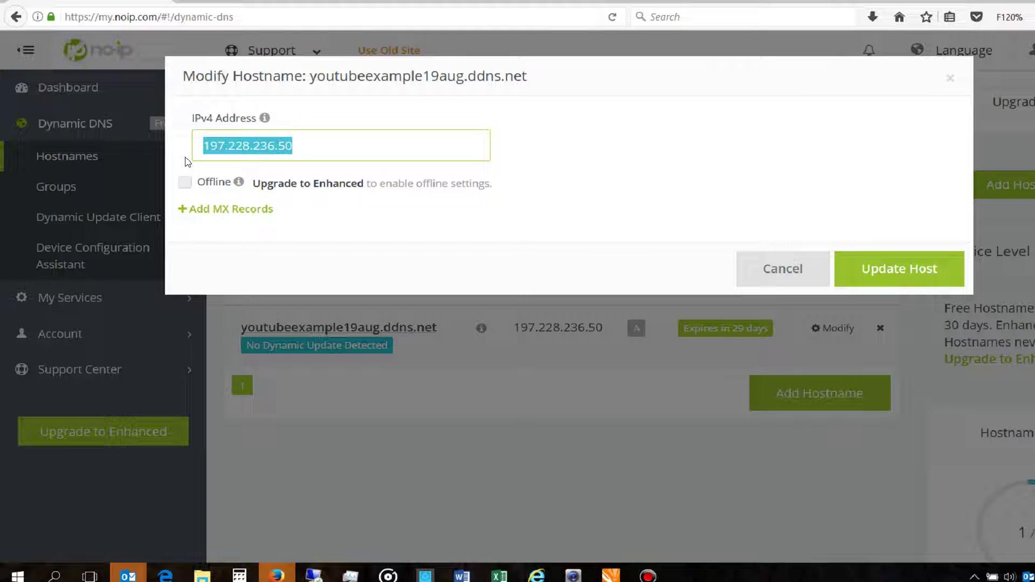
{"action": "key", "text": "BackSpace"}
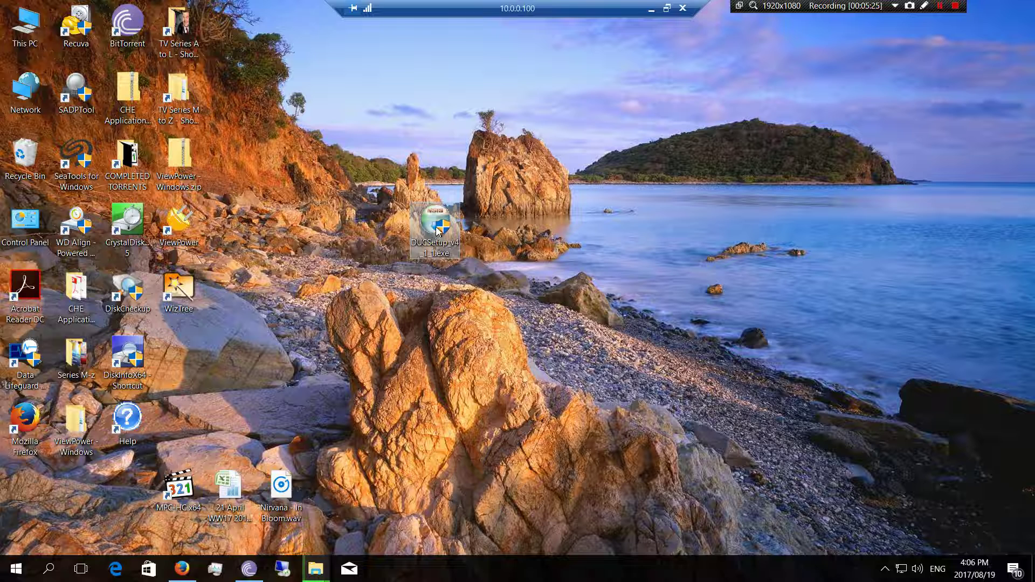
{"action": "left_click", "coordinate": [940, 6]}
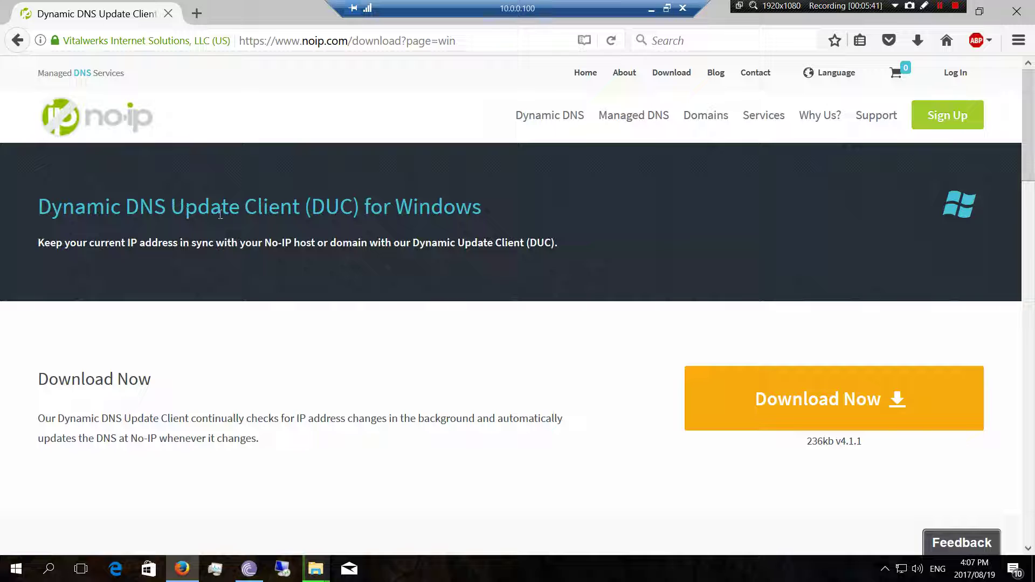
{"action": "scroll", "coordinate": [421, 217], "scroll_direction": "down", "scroll_amount": 10}
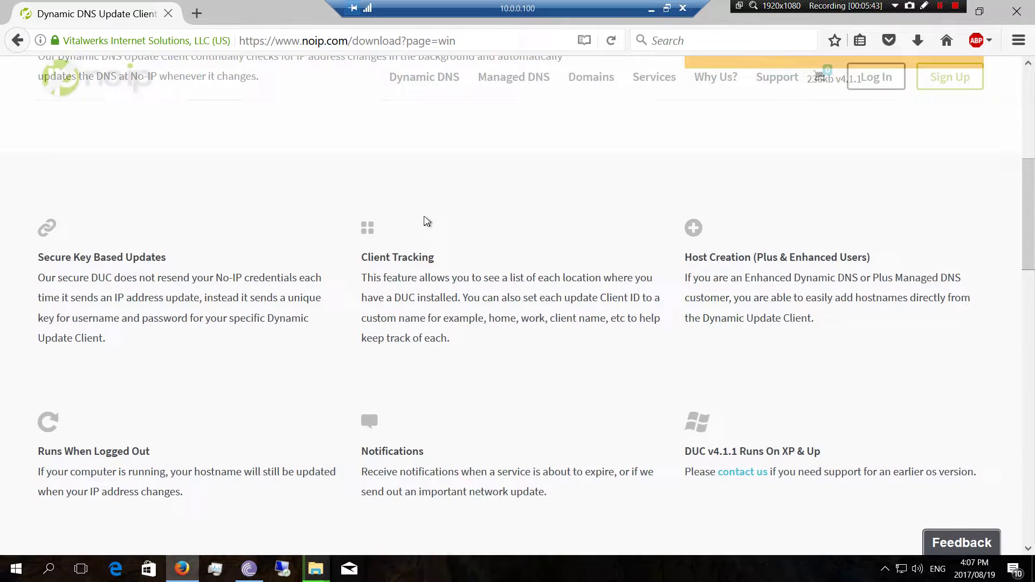
{"action": "scroll", "coordinate": [424, 217], "scroll_direction": "up", "scroll_amount": 10}
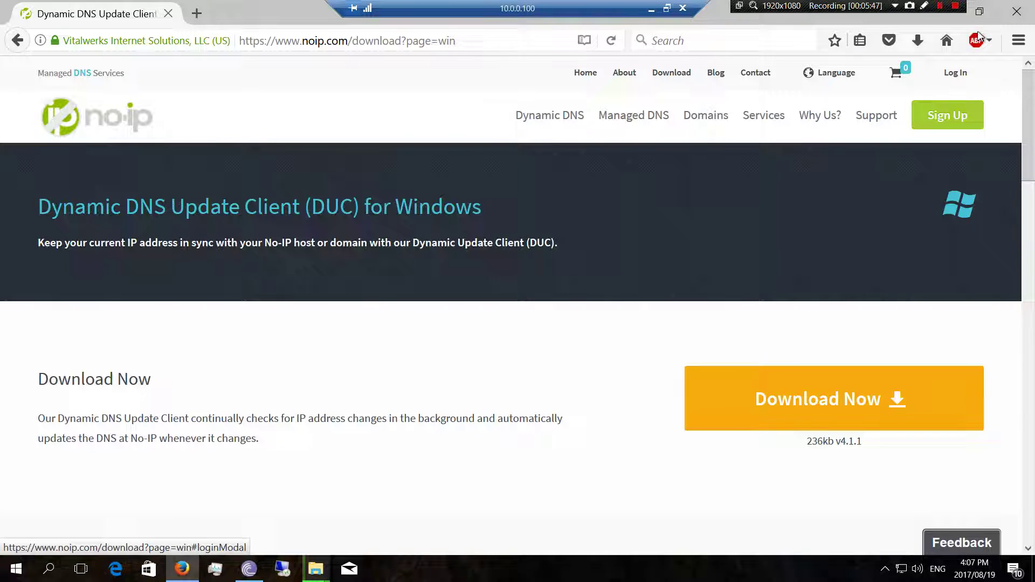
{"action": "left_click", "coordinate": [956, 18]}
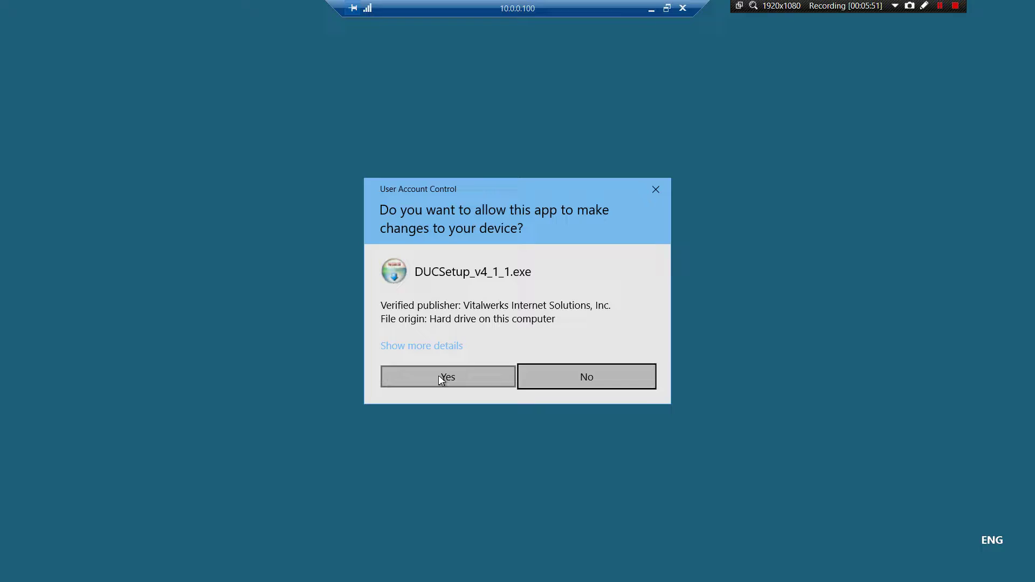
- Install NO-IP DUC V4.1.1 into C:\Program Files (x86)\No-IP and launch the client
{"action": "left_click", "coordinate": [443, 377]}
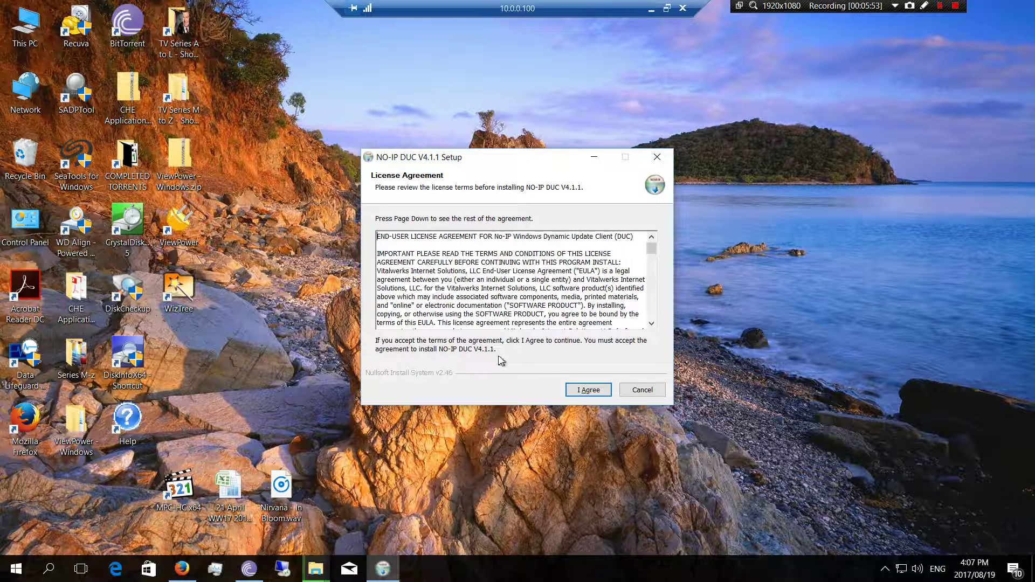
{"action": "left_click", "coordinate": [590, 398]}
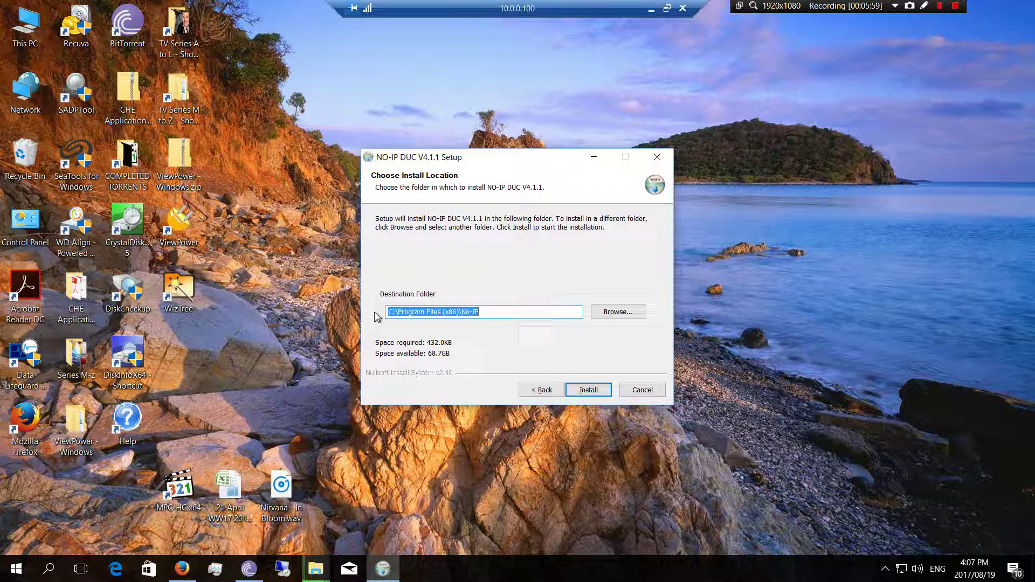
{"action": "left_click", "coordinate": [592, 391]}
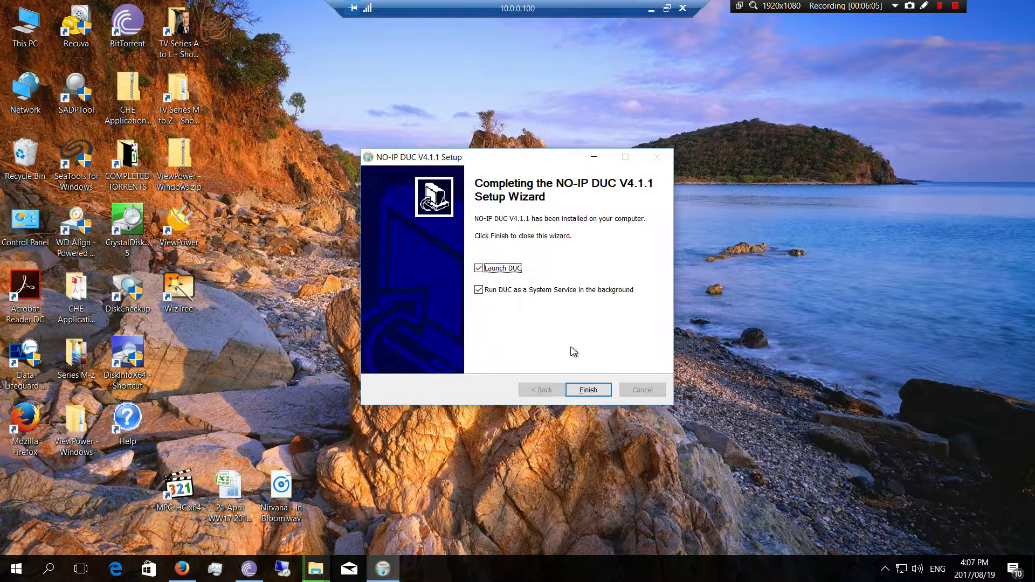
{"action": "left_click", "coordinate": [594, 390]}
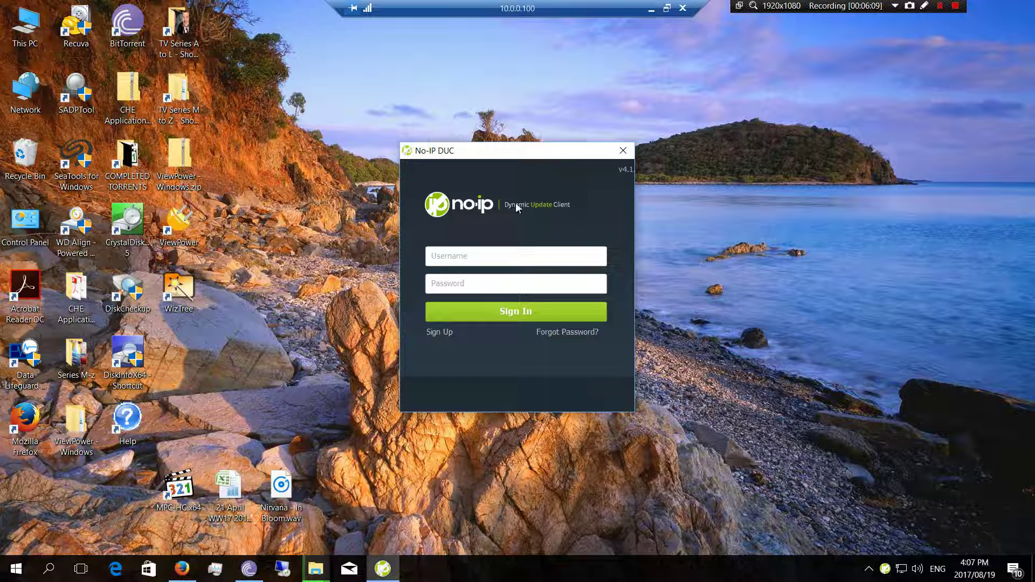
- Reposition the DUC sign-in window and begin entering the account username
{"action": "left_click_drag", "start_coordinate": [515, 152], "coordinate": [493, 161]}
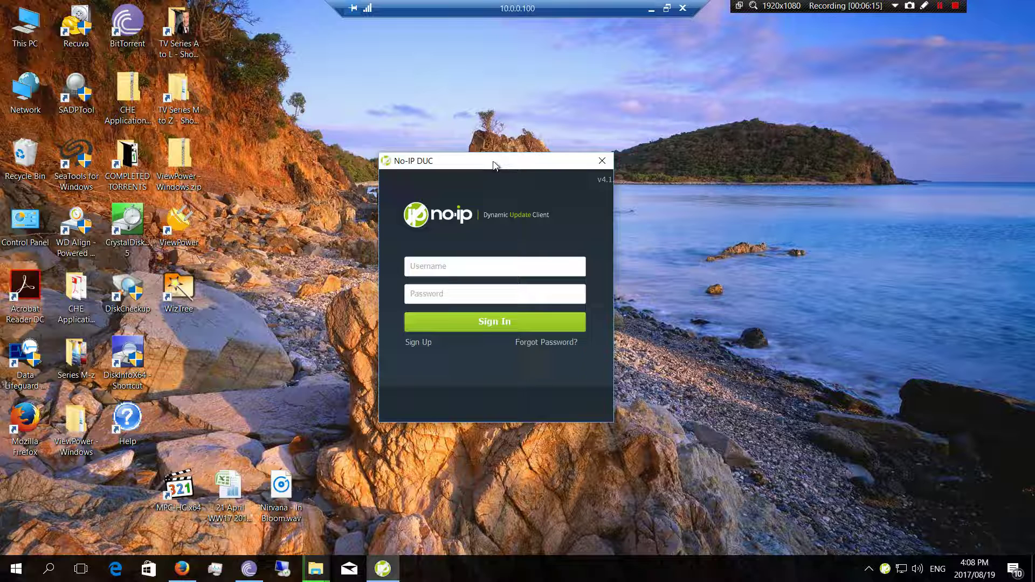
{"action": "left_click", "coordinate": [434, 270]}
{"action": "type", "text": "youtube"}
- Tick youtubeexample19aug.ddns.net under ddns.net in the Edit Groups/Hosts dialog
{"action": "left_click", "coordinate": [939, 8]}
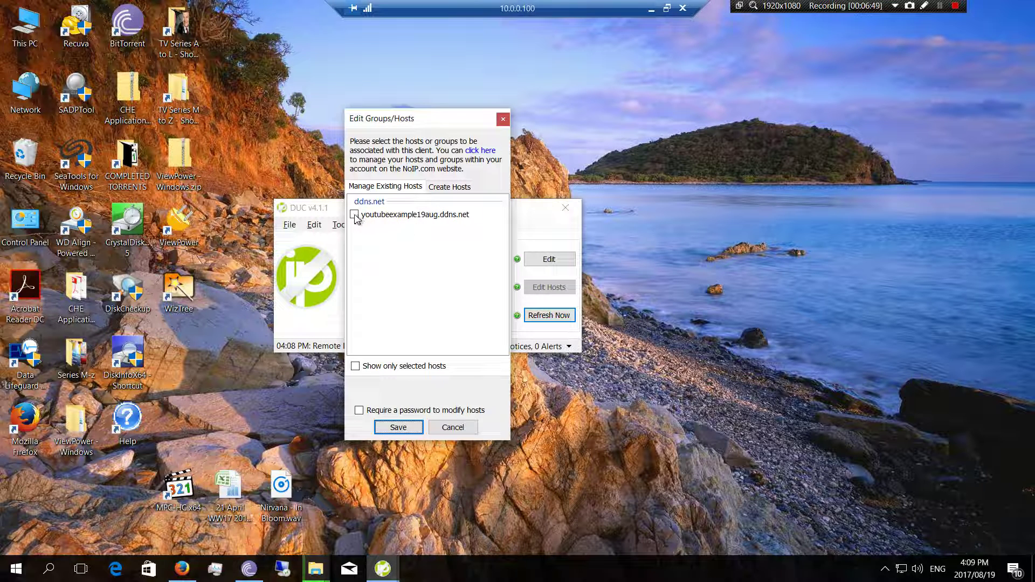
{"action": "left_click", "coordinate": [354, 215]}
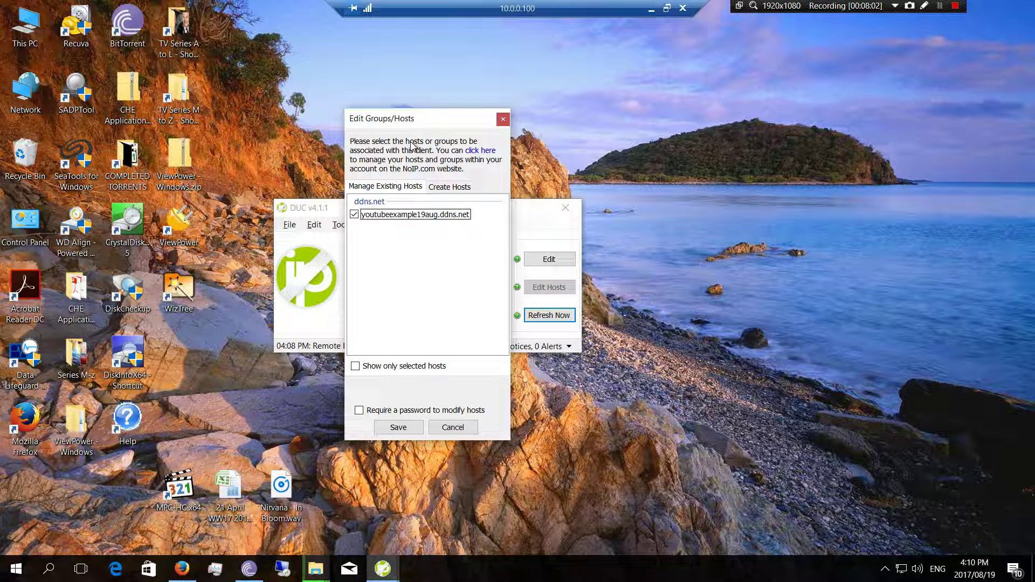
{"action": "left_click", "coordinate": [940, 6]}
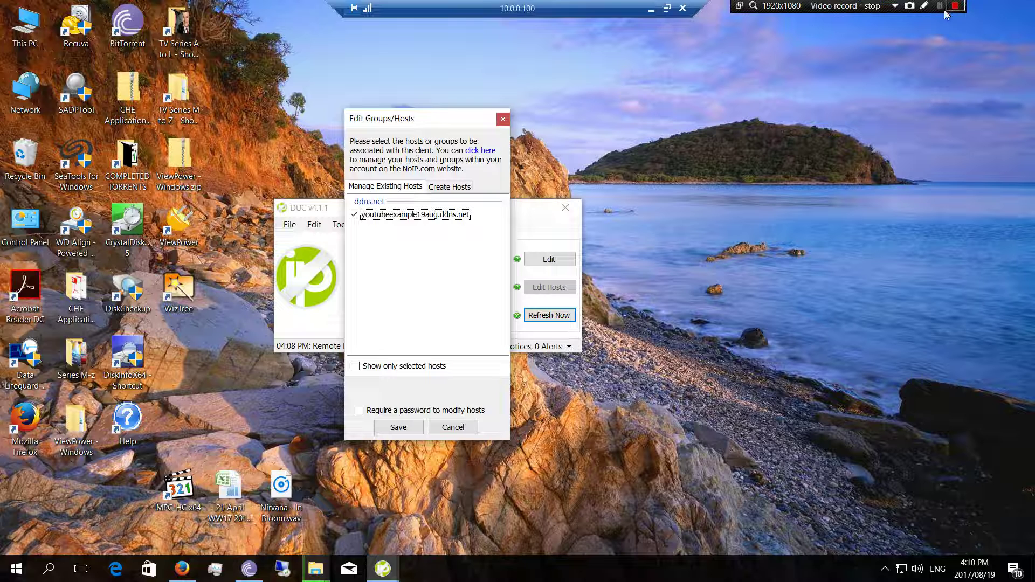